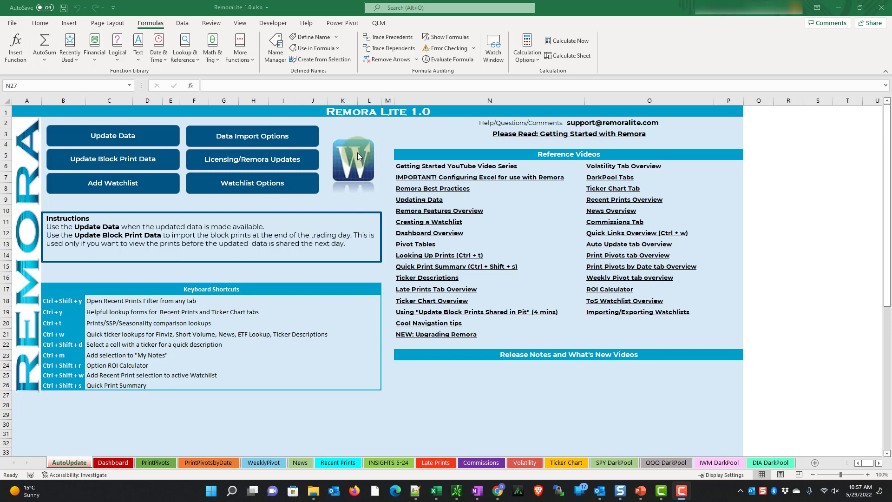
- Set the watchlist data source to MSFT Delayed Data and save the watchlist options
click(251, 185)
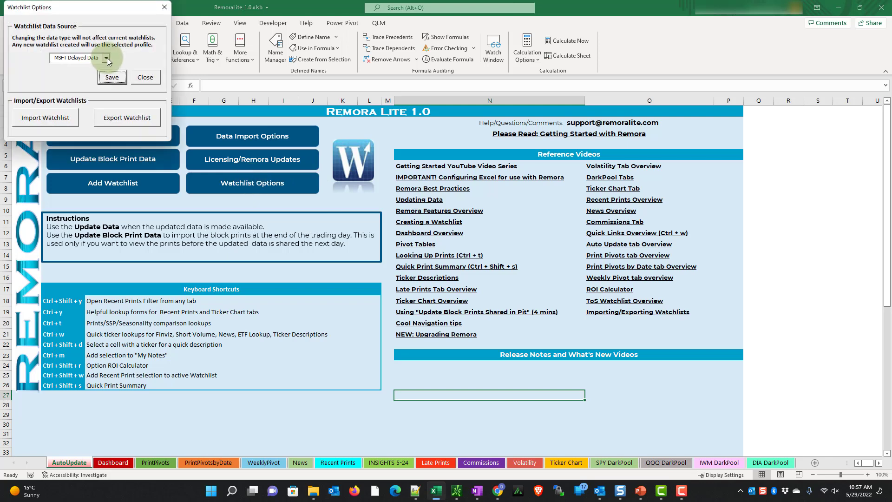
click(107, 58)
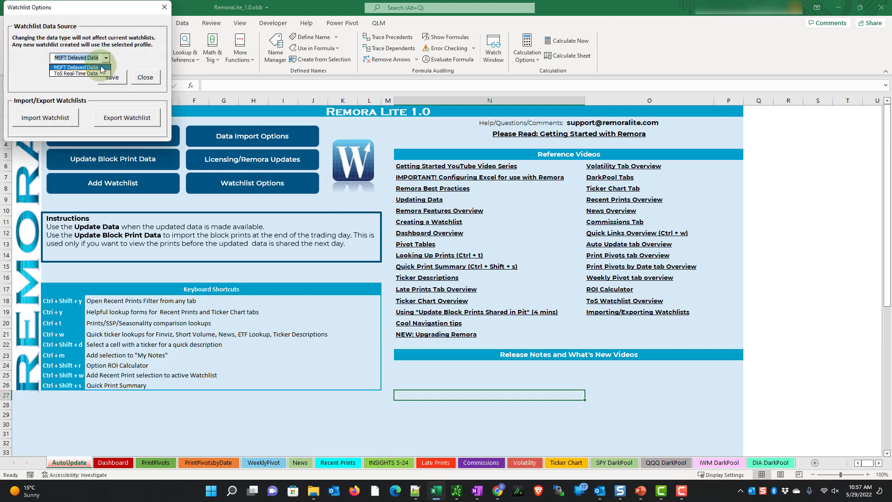
click(102, 68)
click(111, 77)
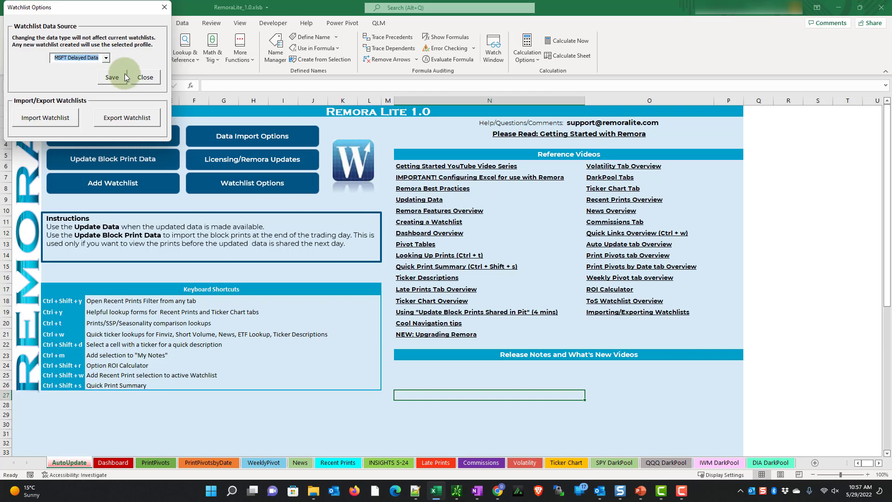
click(164, 7)
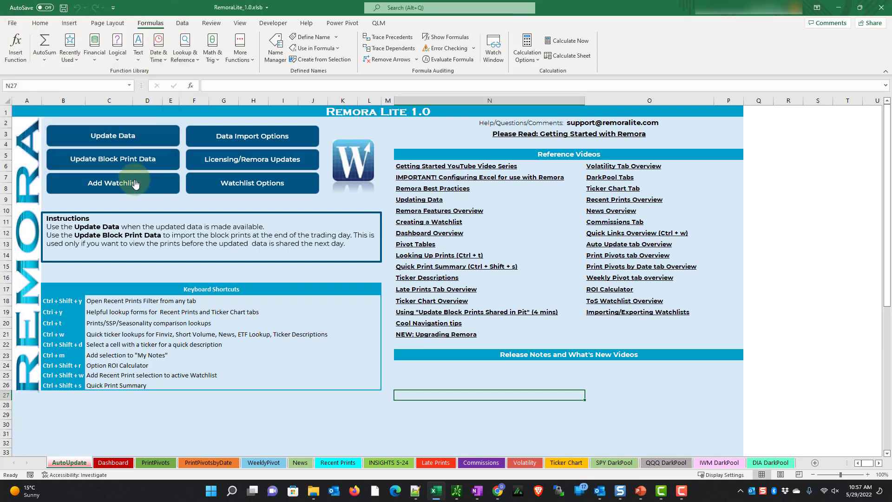
- Create a new watchlist named Swings and make it the default for Print Lookups
click(134, 184)
click(401, 196)
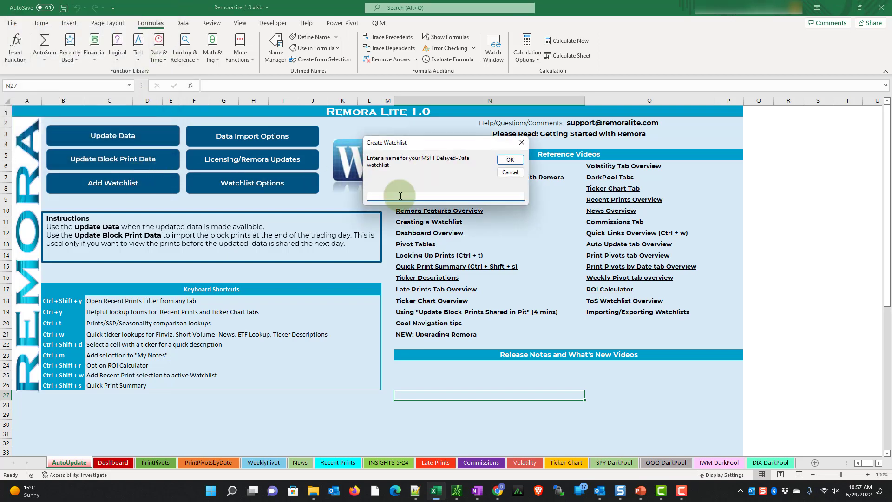
text(Wi)
key(BackSpace)
text(Swings)
key(Return)
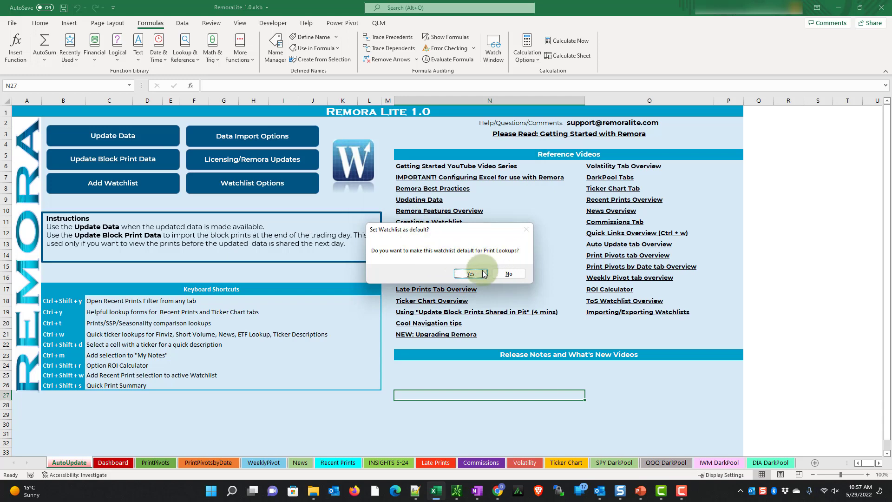
click(471, 274)
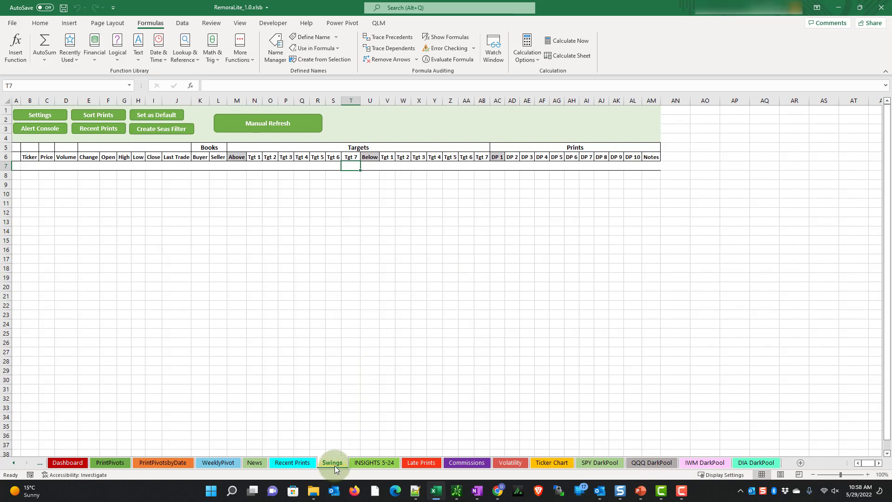
- On the Swings sheet, enter the section heading ETFs in B7 and the ticker SPY in B8
click(30, 166)
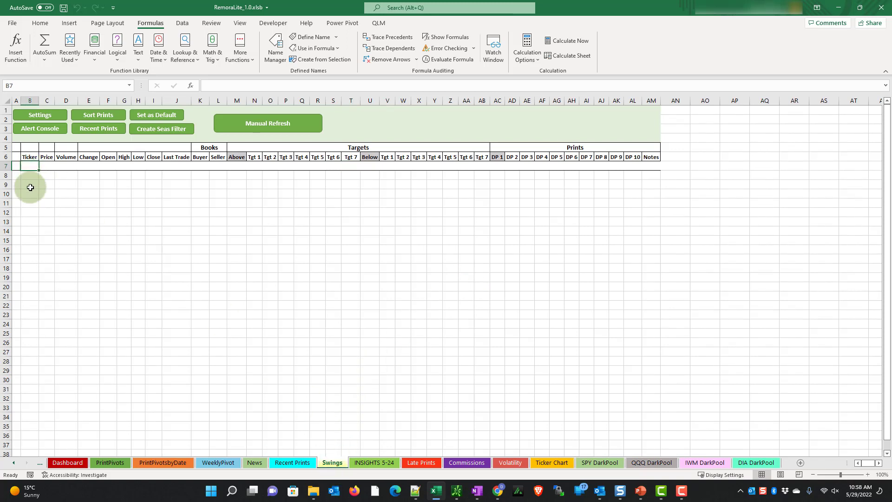
text(ETFs)
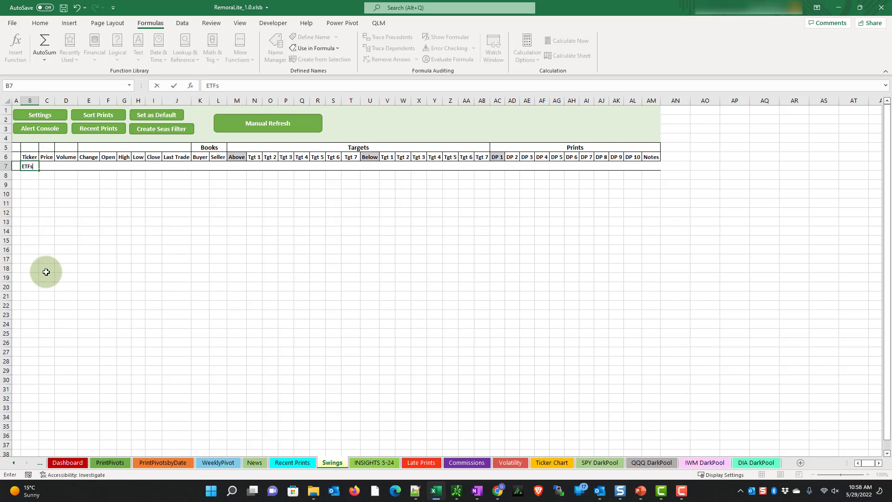
key(Tab)
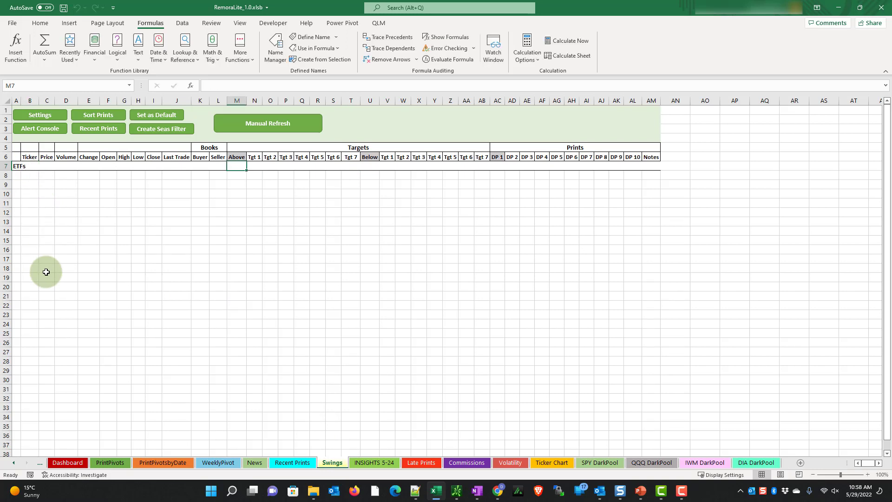
click(29, 175)
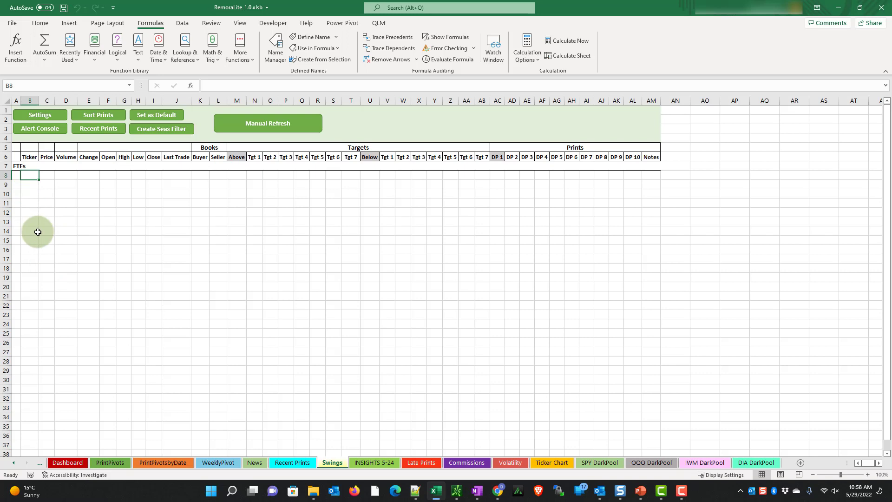
text(SPY)
key(Tab)
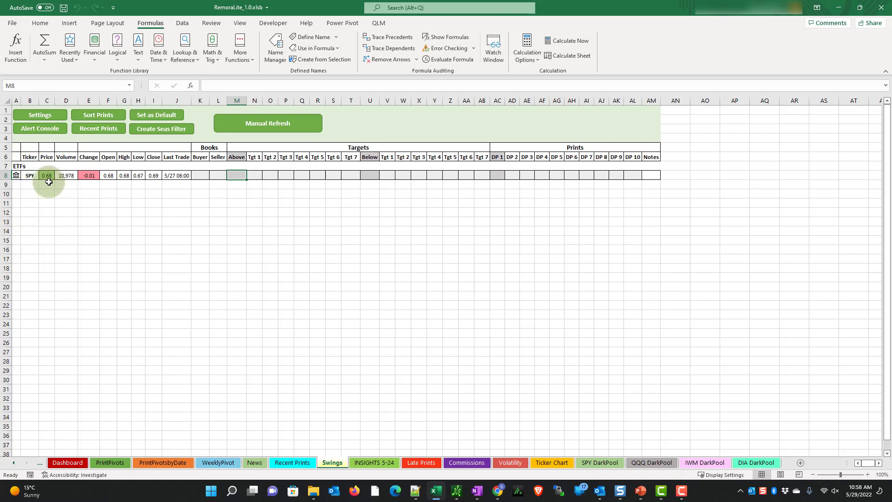
- Change the SPY row's stock data type to SPDR S&P 500 ETF on NYSE Arca and refresh the watchlist manually
right_click(19, 179)
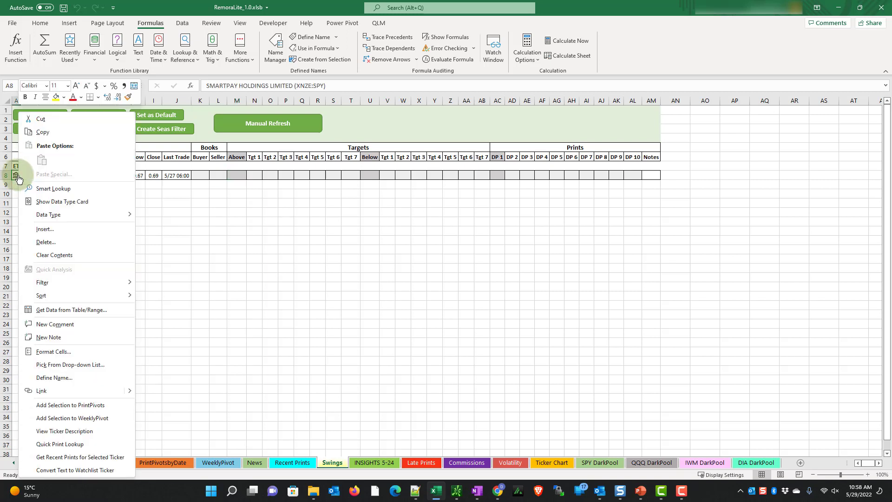
mouse_move(51, 214)
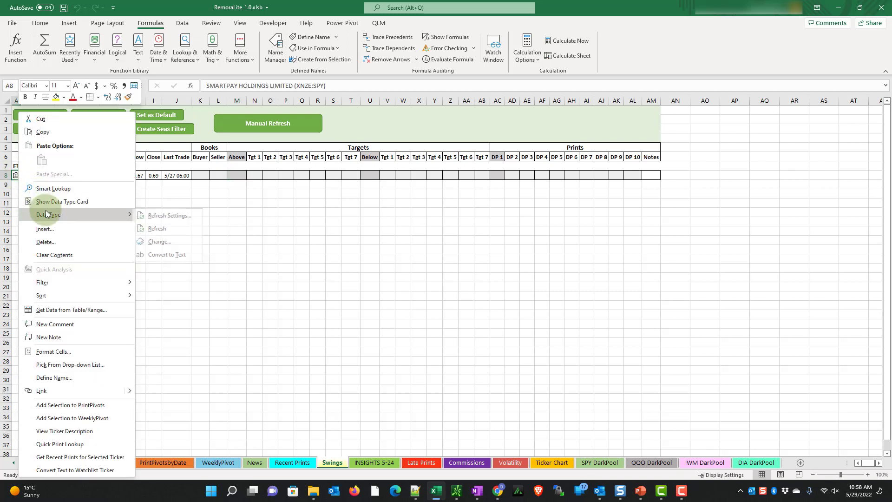
click(166, 242)
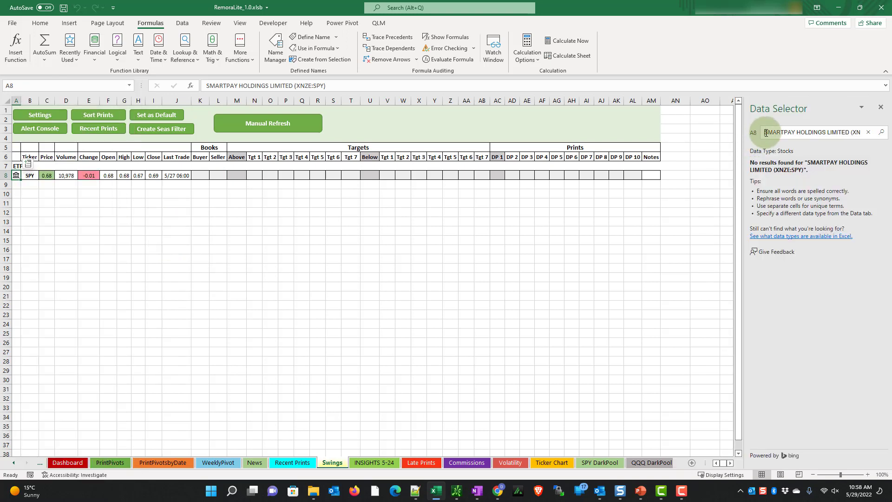
drag(766, 133, 873, 132)
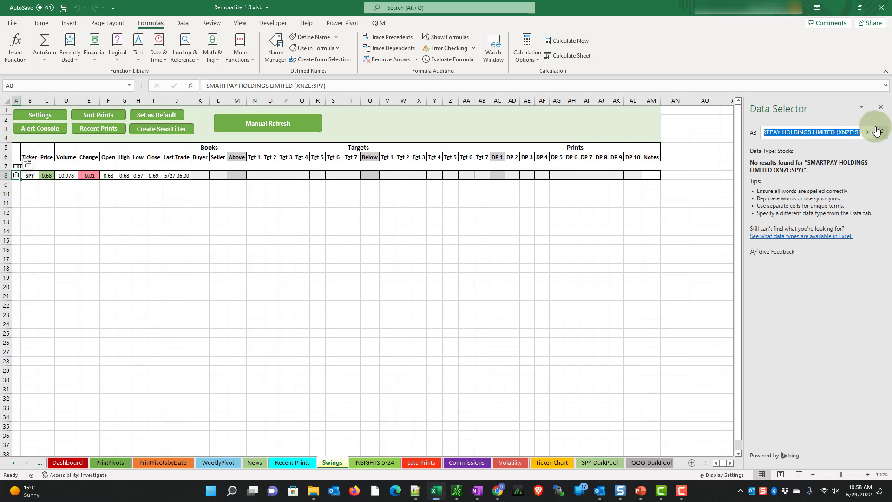
click(867, 132)
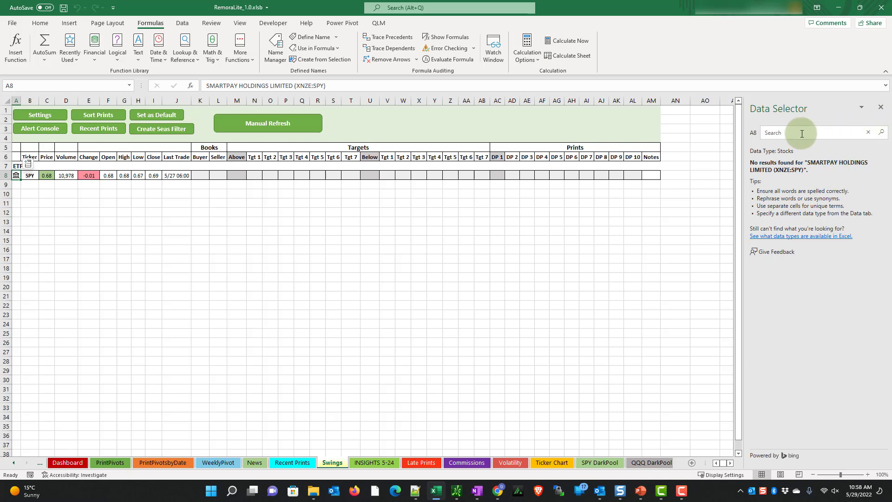
text(spy)
key(Return)
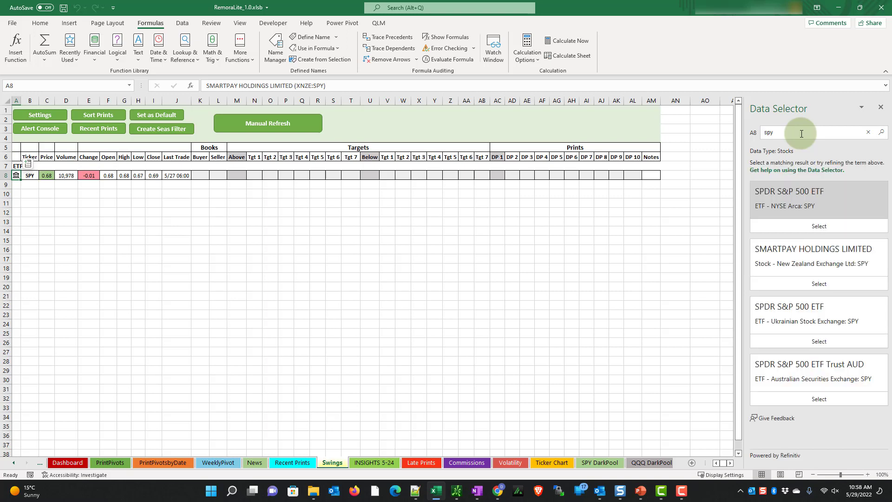
click(797, 227)
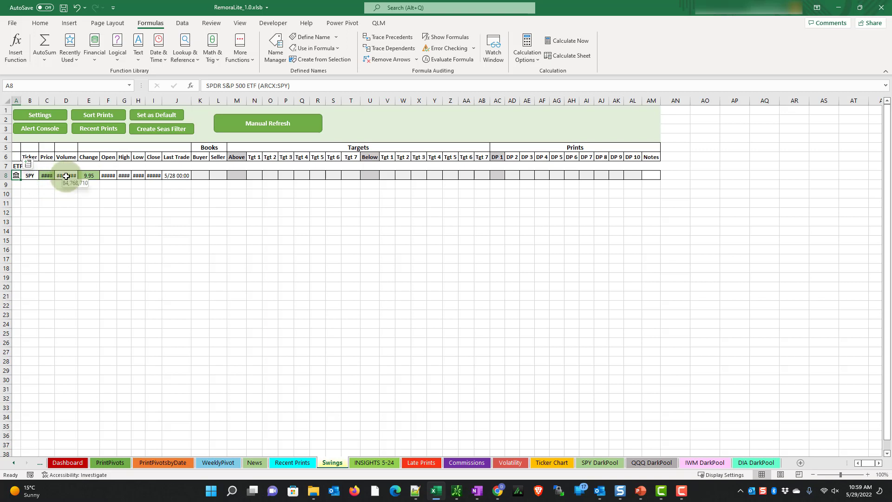
click(263, 125)
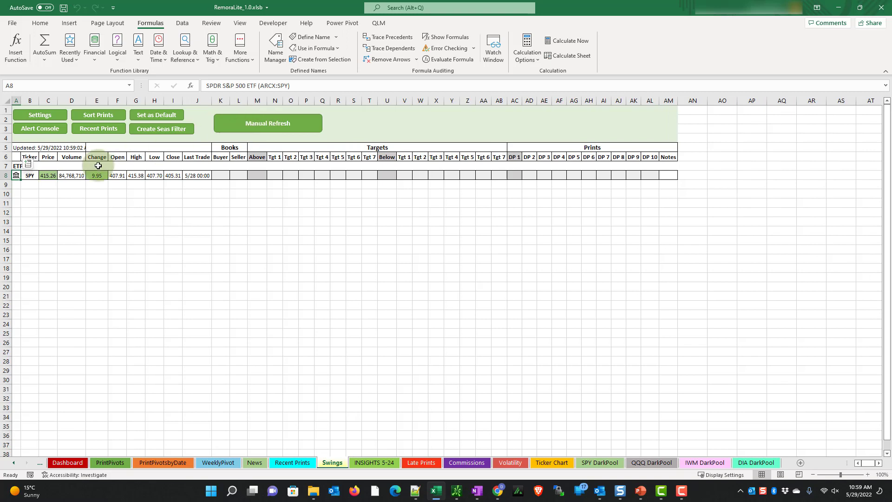
- Add the ticker QQQ to the watchlist in cell B9
click(29, 185)
text(QQQ)
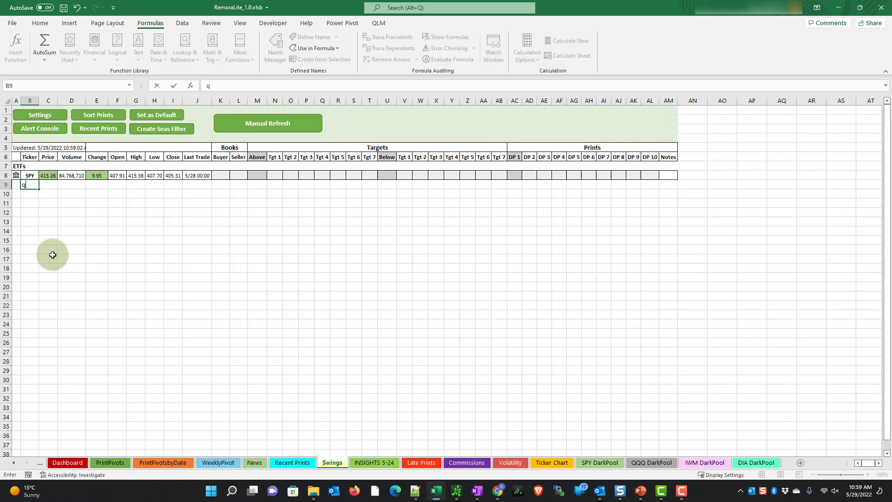
key(Return)
- Add the ticker IWM to the watchlist in cell B10
key(Down)
key(Left)
key(Left)
key(Left)
key(Left)
key(Left)
key(Left)
key(Left)
key(Left)
key(Left)
key(Left)
key(Left)
key(Left)
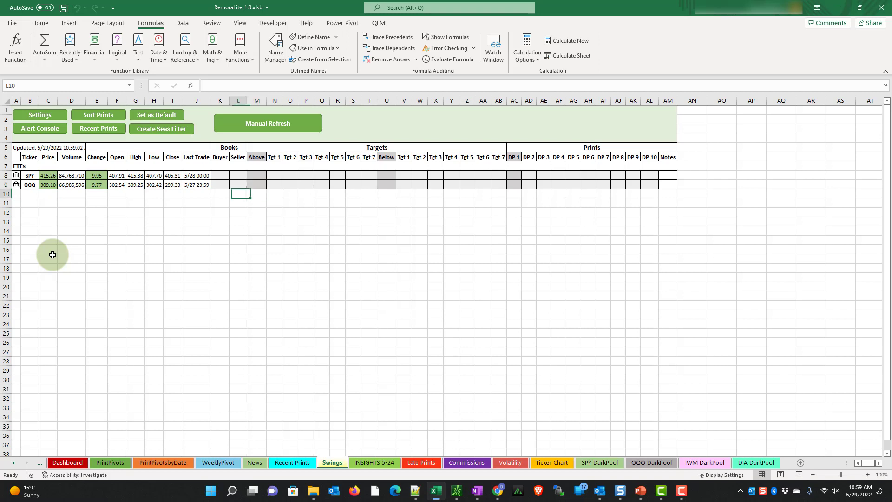
key(Right)
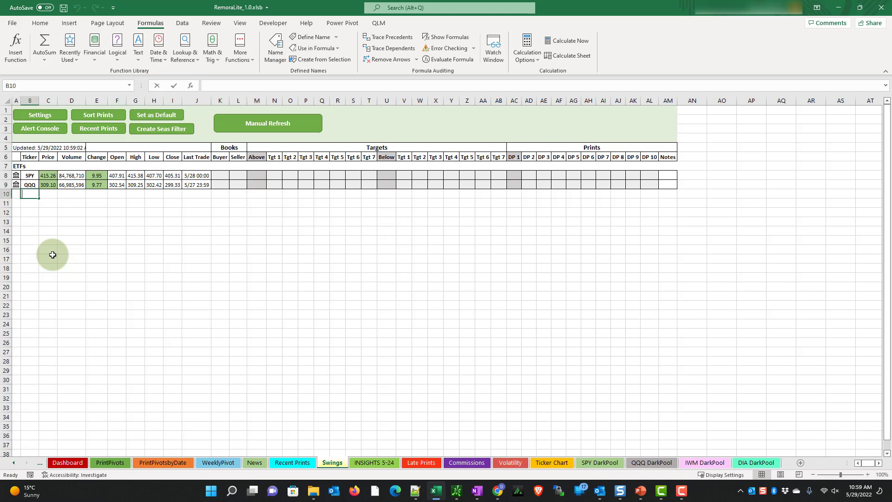
text(IWM)
key(Return)
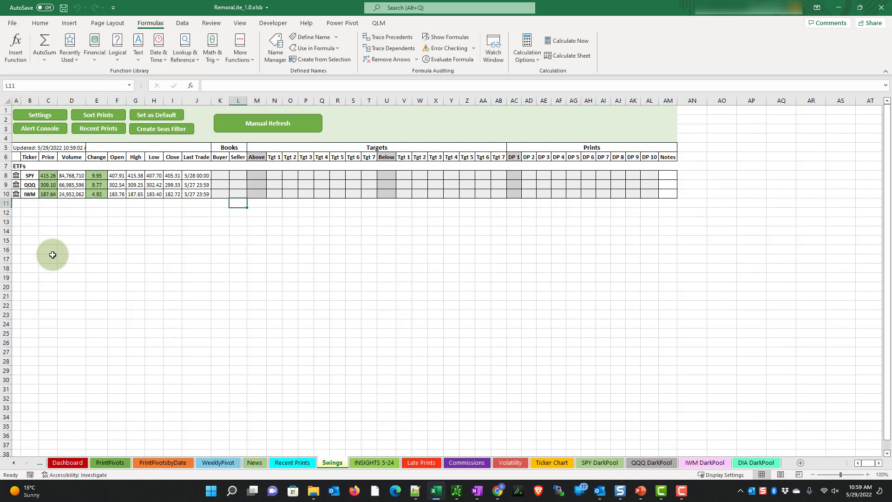
- Add the ticker DIA to the watchlist in cell B11
key(Left)
key(Left)
key(Left)
key(Left)
key(Left)
key(Left)
key(Left)
key(Left)
key(Left)
key(Left)
text(dia)
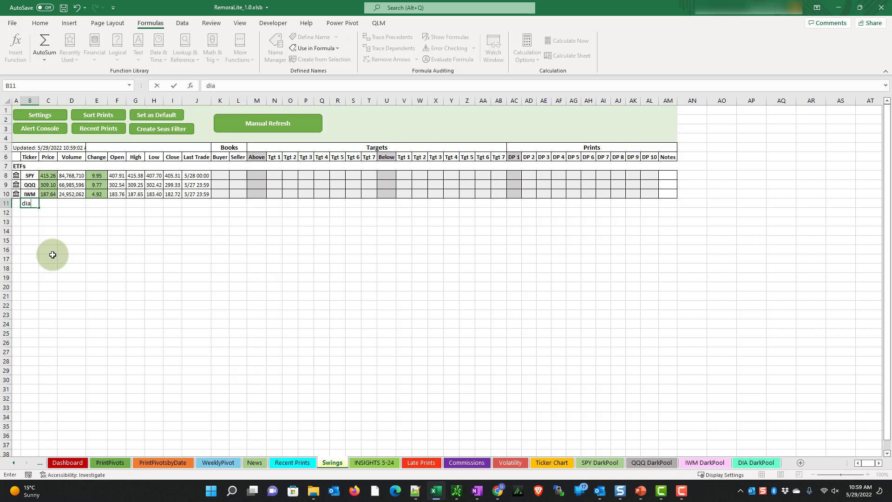
key(Return)
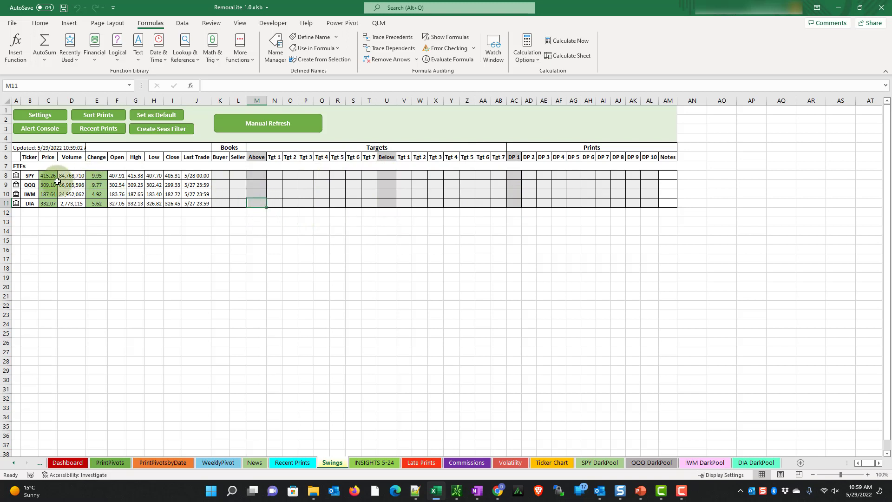
- Enter SPY's target trigger levels: 417.50 for Above and 412.50 for Below
click(255, 175)
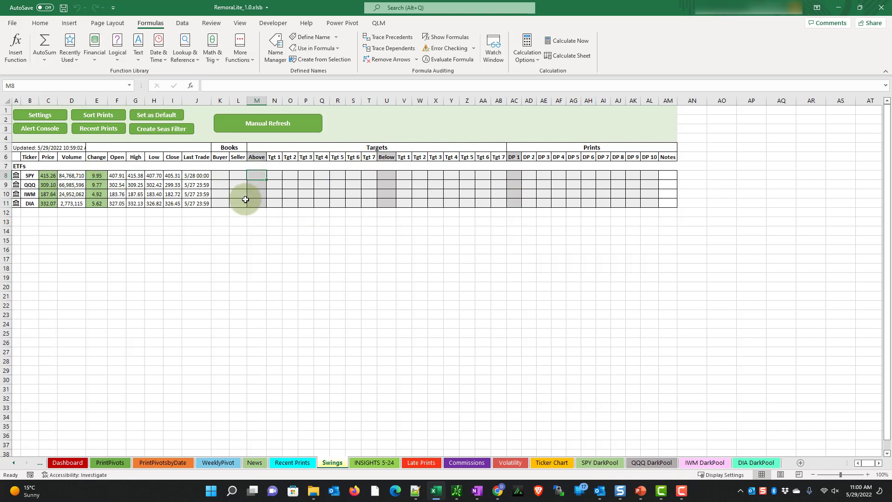
text(417.50)
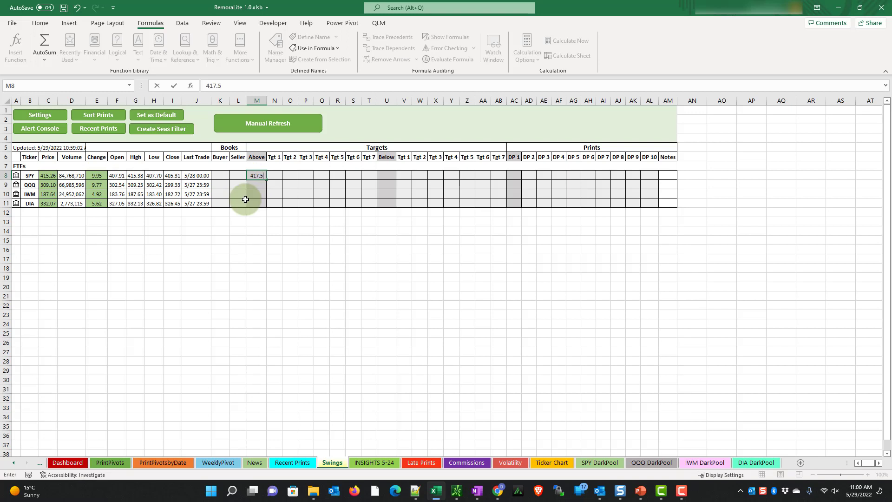
key(Tab)
key(Tab)
key(Tab)
key(Tab)
key(Tab)
key(Tab)
key(Tab)
key(Tab)
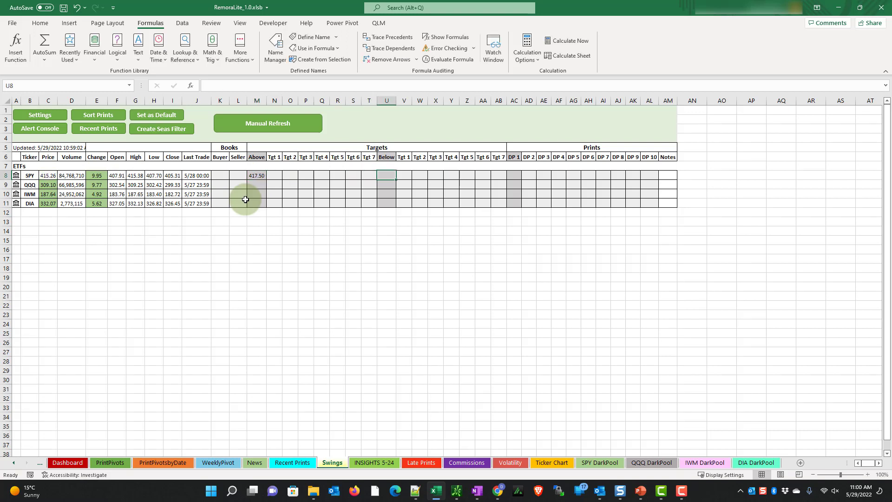
text(412.50)
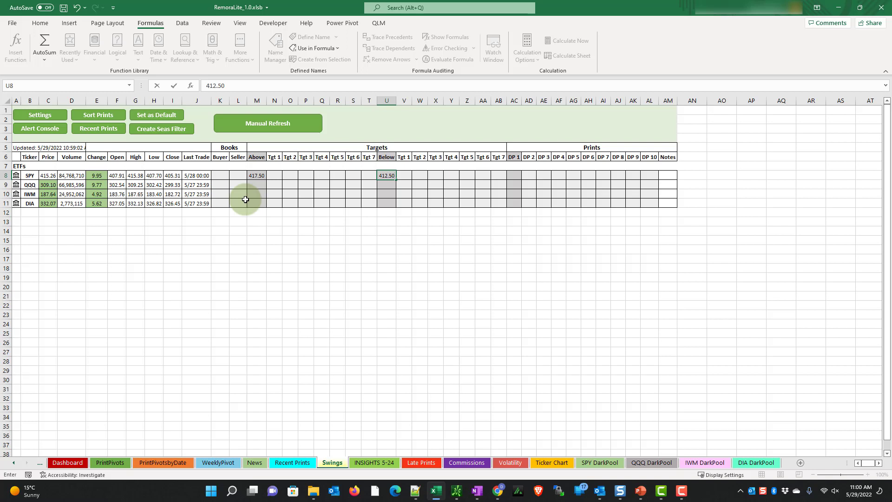
key(Tab)
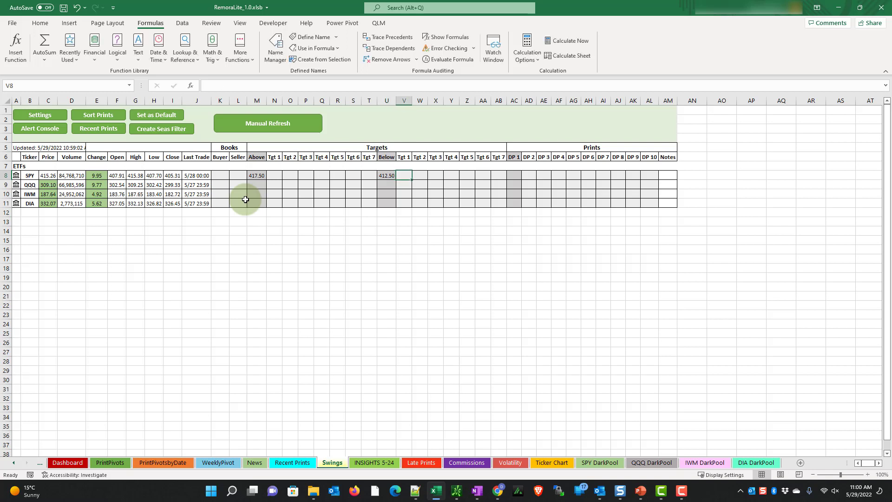
- Enter SPY's first targets: 410 as Tgt 1 on the Below side and 420 as Tgt 1 on the Above side
text(410)
key(shift+Tab)
key(shift+Tab)
key(shift+Tab)
key(shift+Tab)
key(shift+Tab)
key(shift+Tab)
key(shift+Tab)
key(shift+Tab)
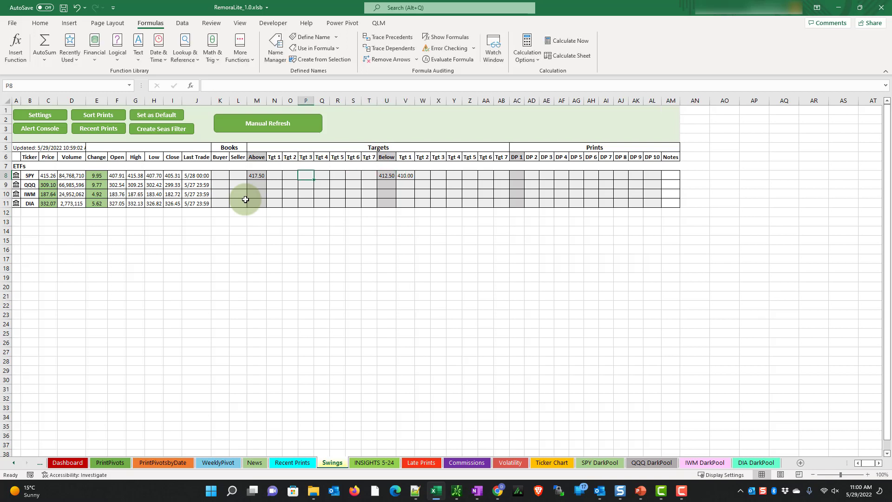
text(420)
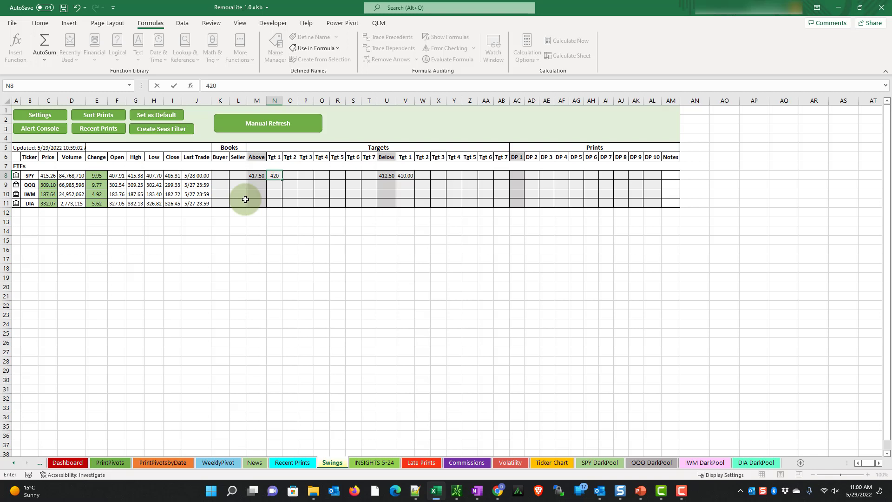
key(Return)
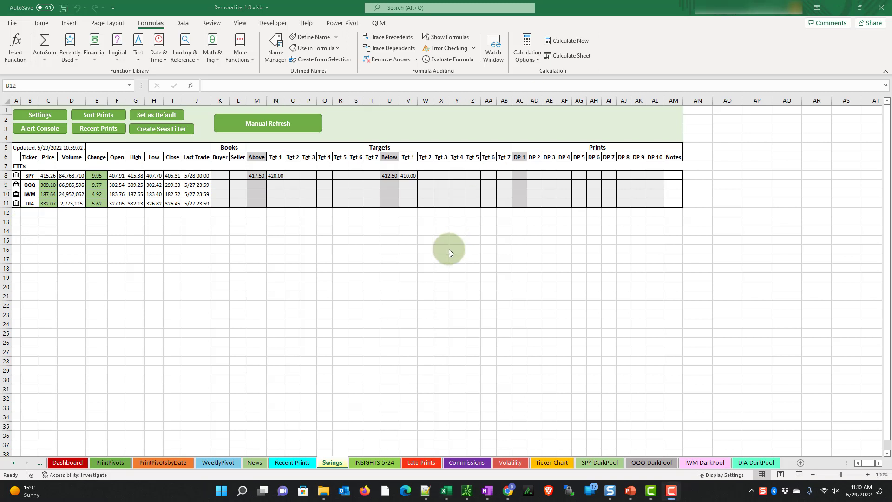
- Add the tickers ABT, BA and BAC from the Recent Prints sheet to the Swings watchlist
click(301, 464)
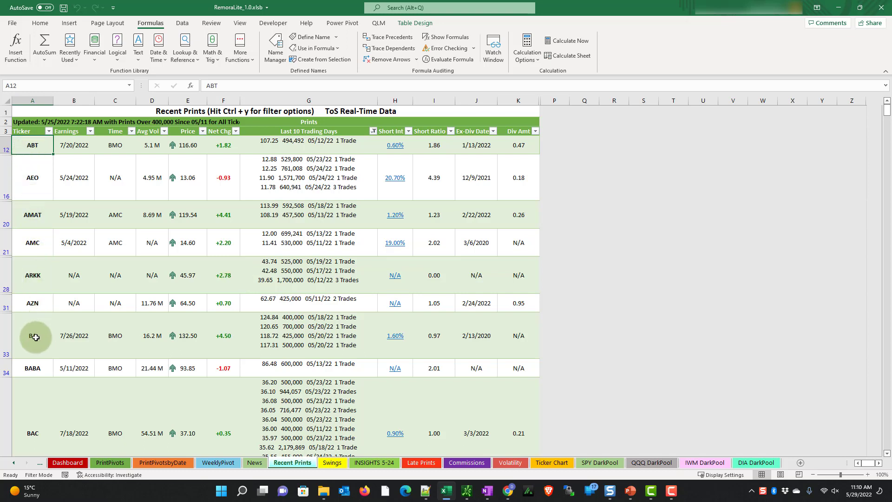
ctrl+click(35, 337)
ctrl+click(36, 415)
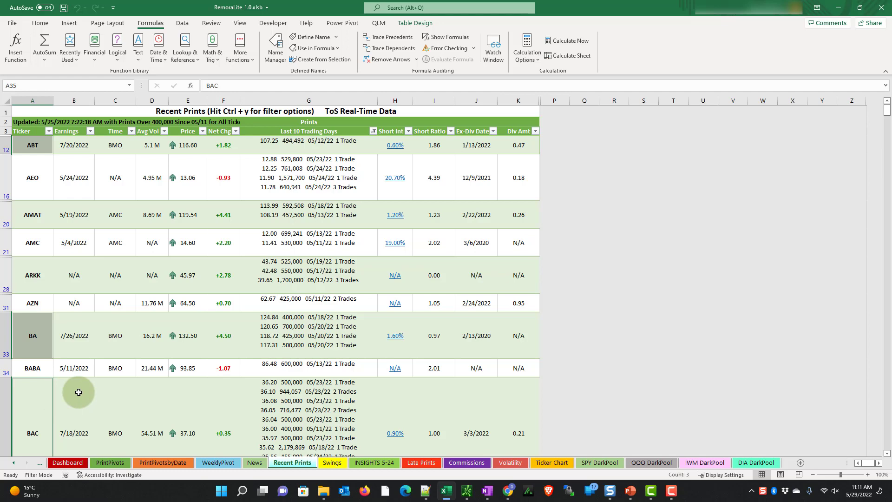
click(332, 463)
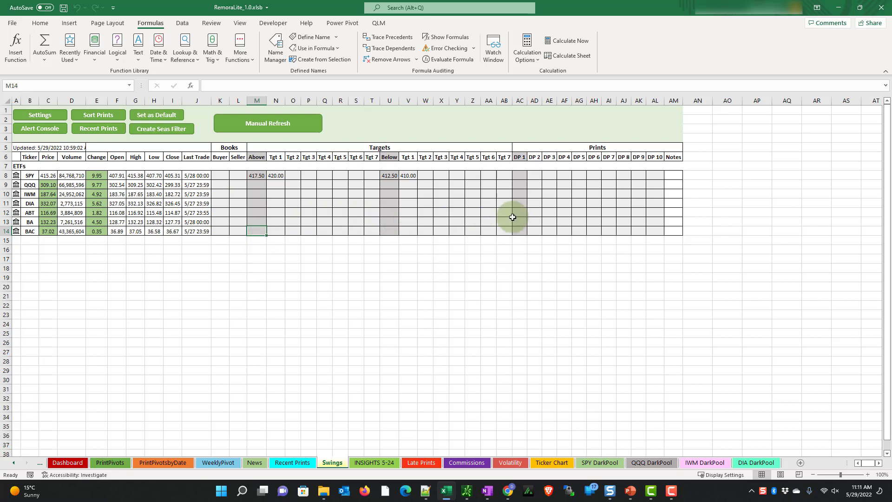
- Save the watchlist's recent prints settings with 10 trading days, prints over 400K, Add to DP and Overwrite DP if not empty
click(37, 116)
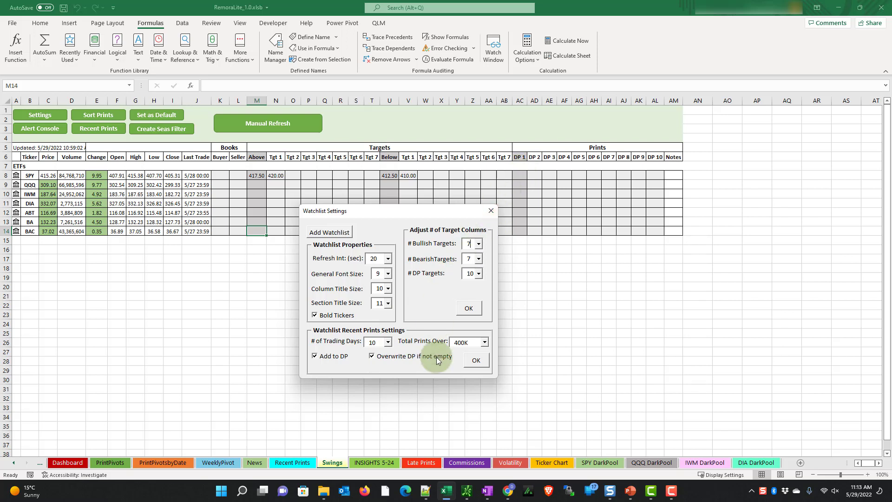
click(474, 364)
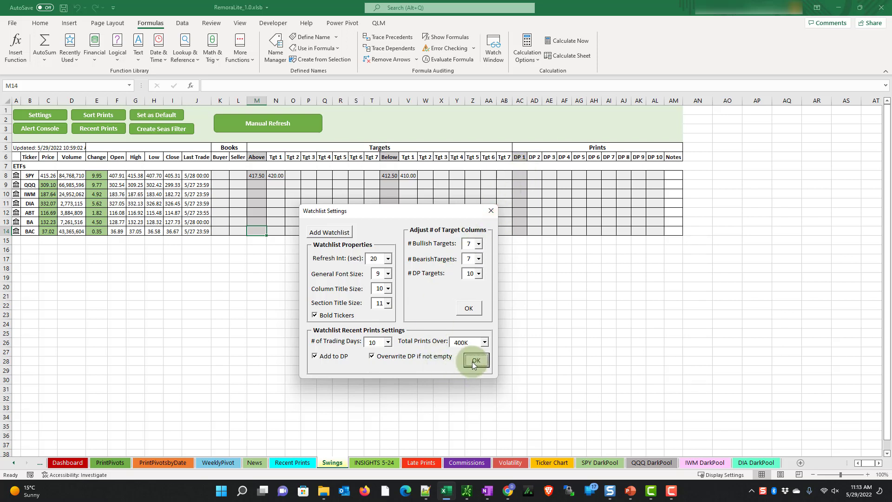
click(492, 211)
click(493, 211)
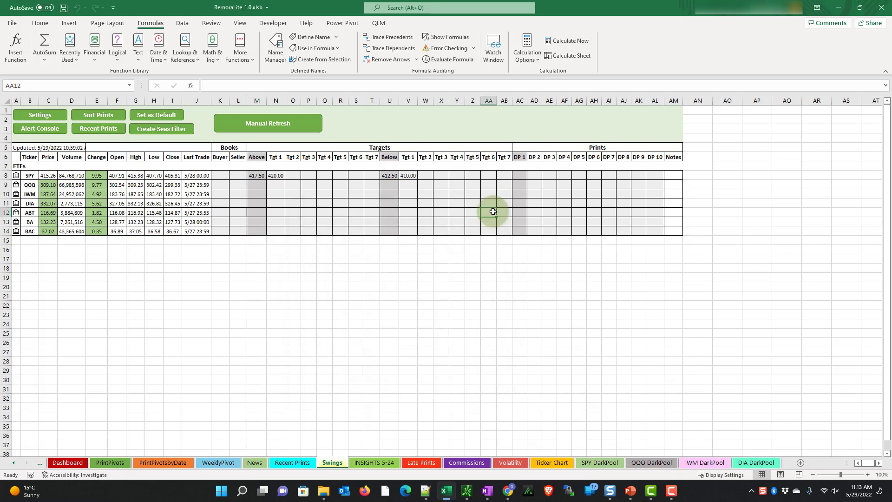
- Load the recent prints into the Swings watchlist's DP columns and manually refresh its data
click(109, 132)
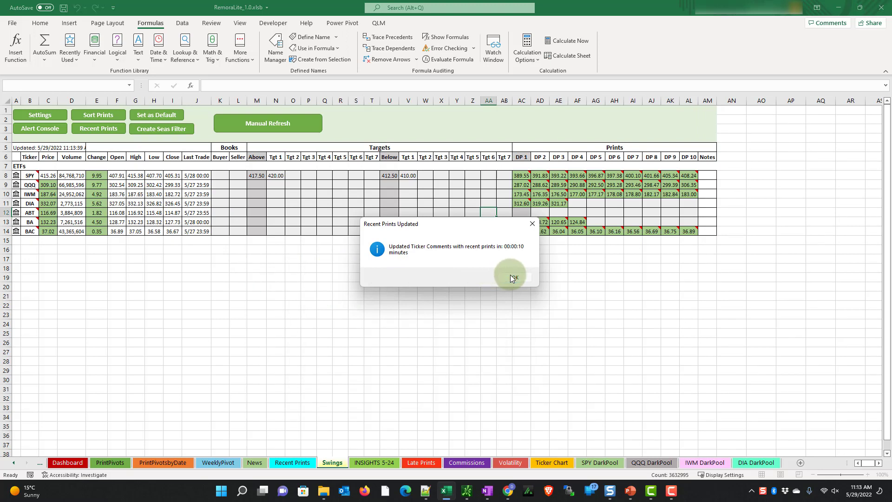
click(510, 278)
click(509, 278)
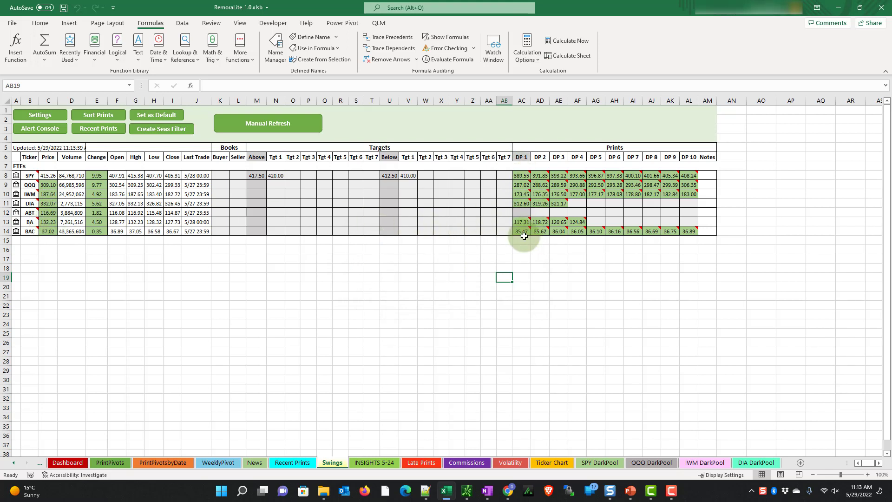
mouse_move(526, 234)
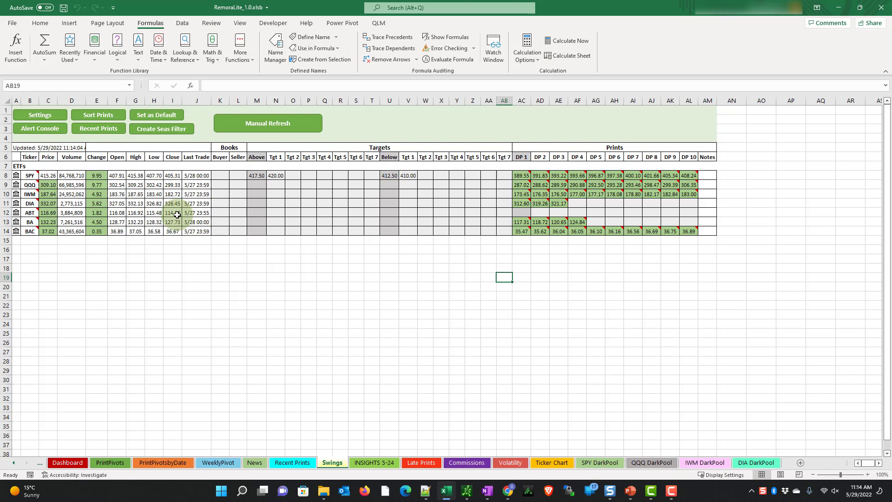
click(265, 128)
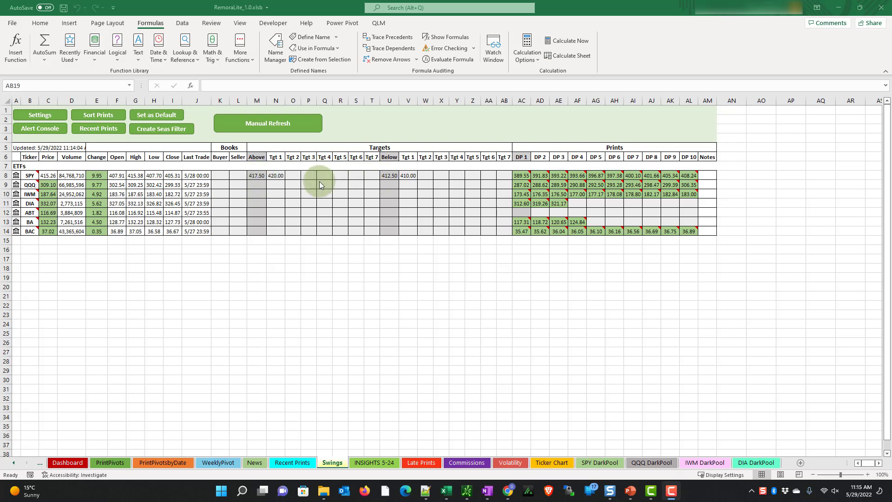
- Enter QQQ's target trigger levels: 309 for Above and 310 for Below
click(255, 185)
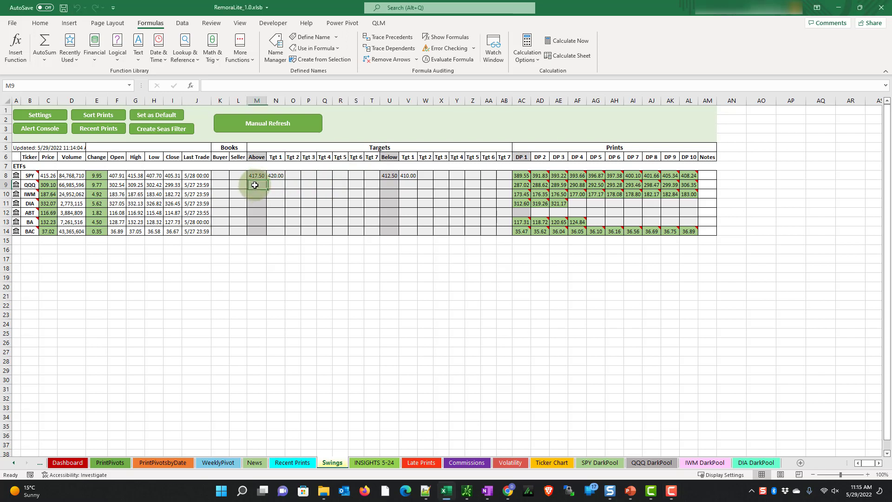
text(309)
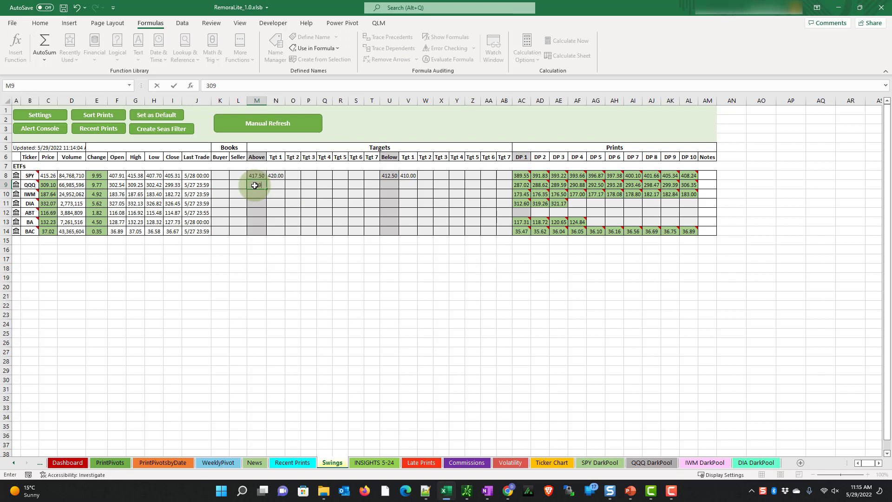
key(Tab)
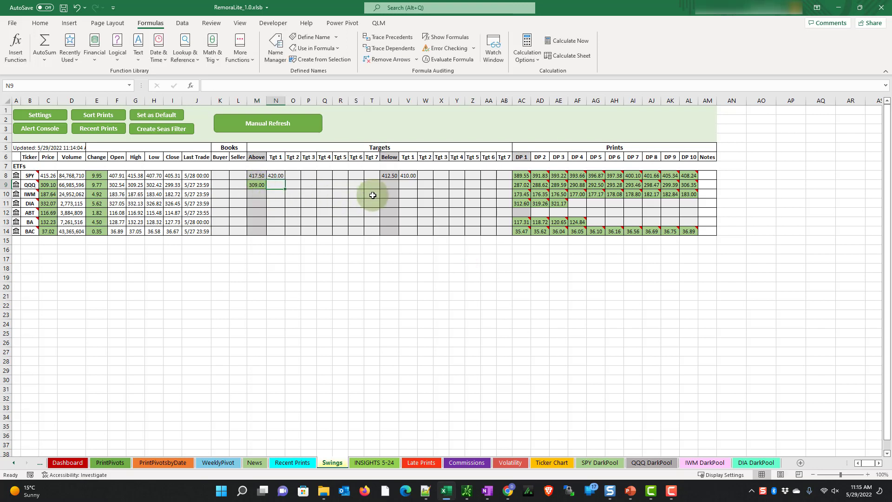
click(389, 185)
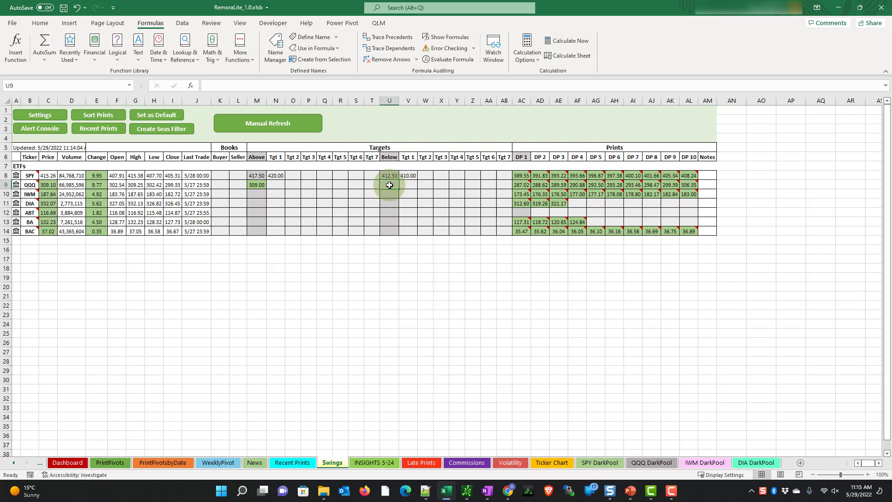
text(310)
key(Return)
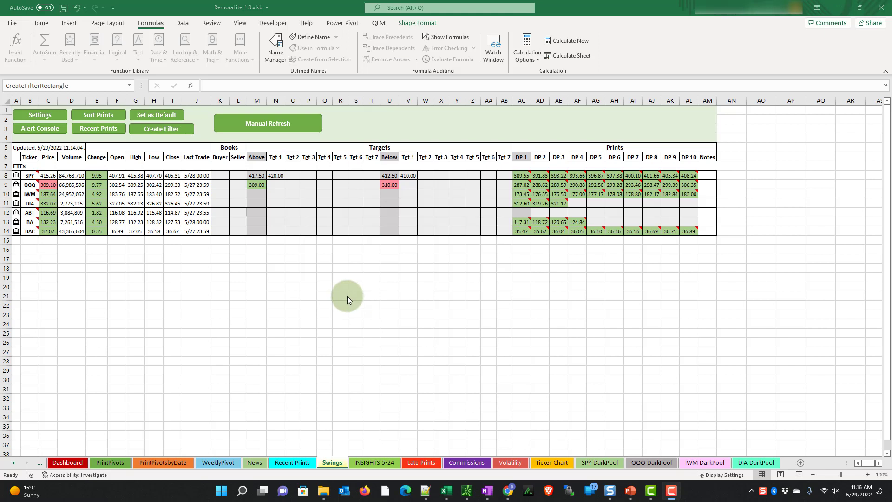
- Create a seasonality filter named Swings from the watchlist's tickers
click(162, 129)
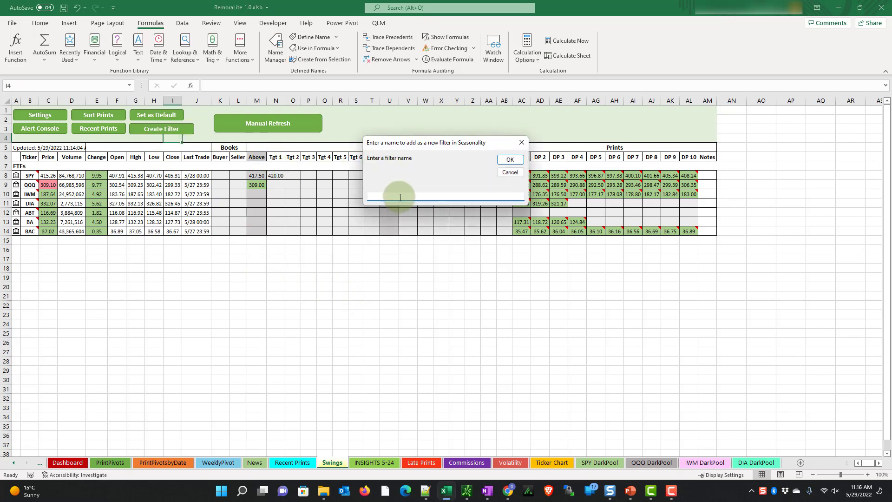
text(Swings)
key(Return)
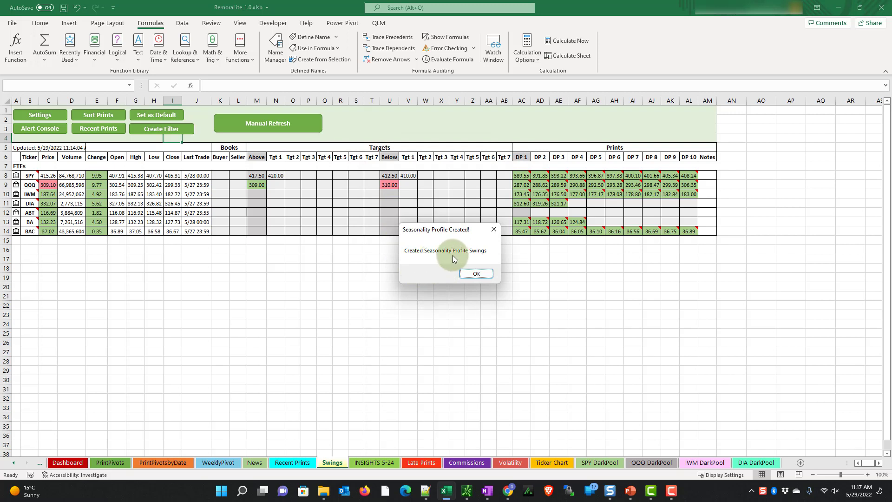
click(478, 274)
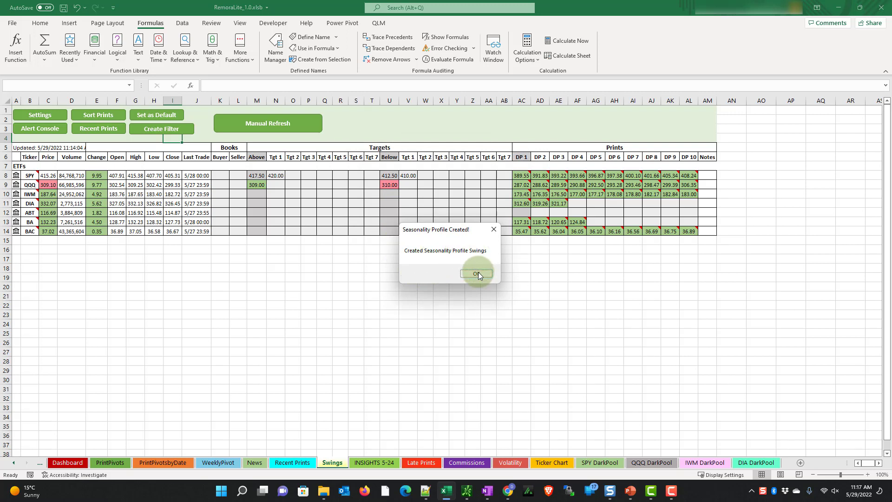
- Filter the Recent Prints sheet by the Swings ticker profile, leaving Override Update with Profile Tickers off
click(292, 463)
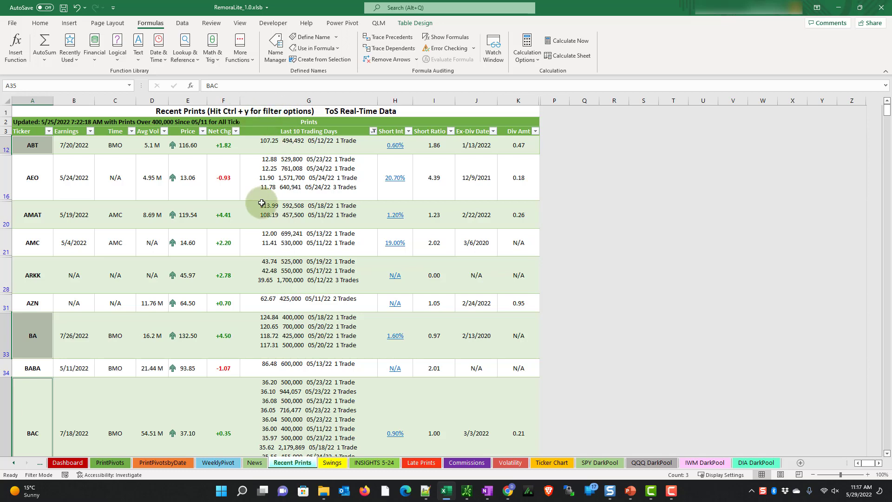
key(ctrl+y)
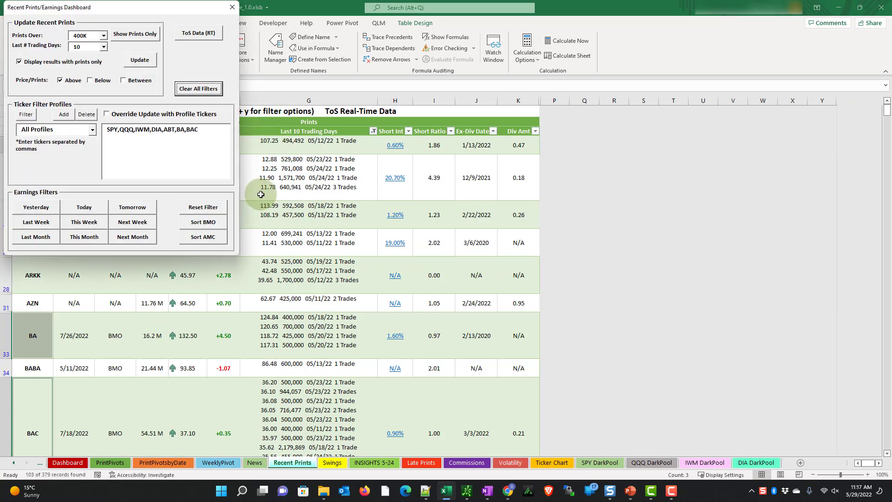
drag(169, 8, 280, 66)
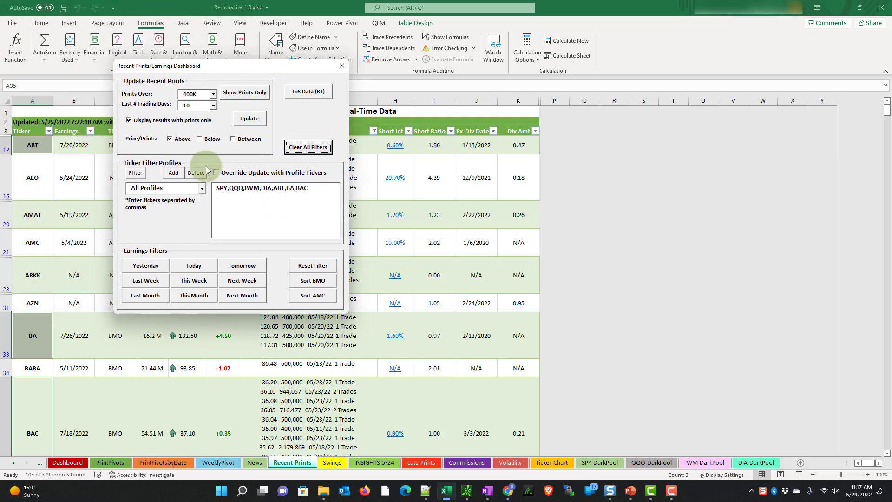
click(202, 190)
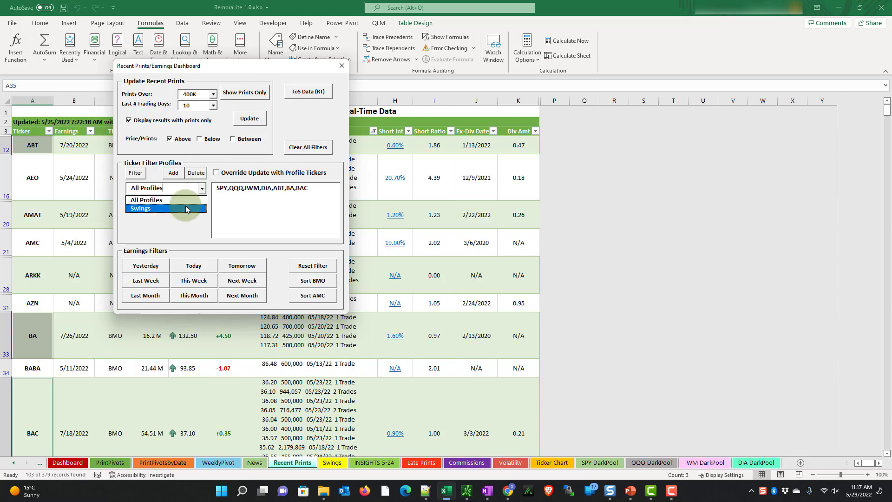
click(184, 208)
drag(252, 68, 693, 114)
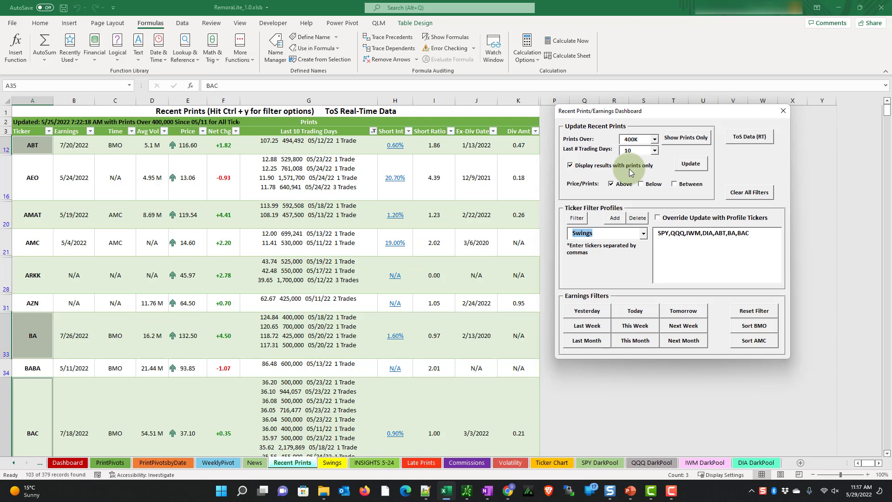
click(658, 218)
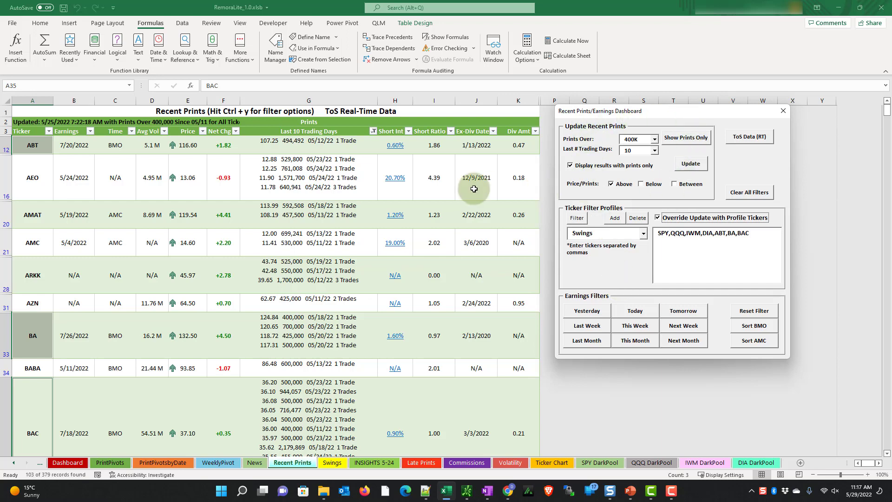
click(658, 219)
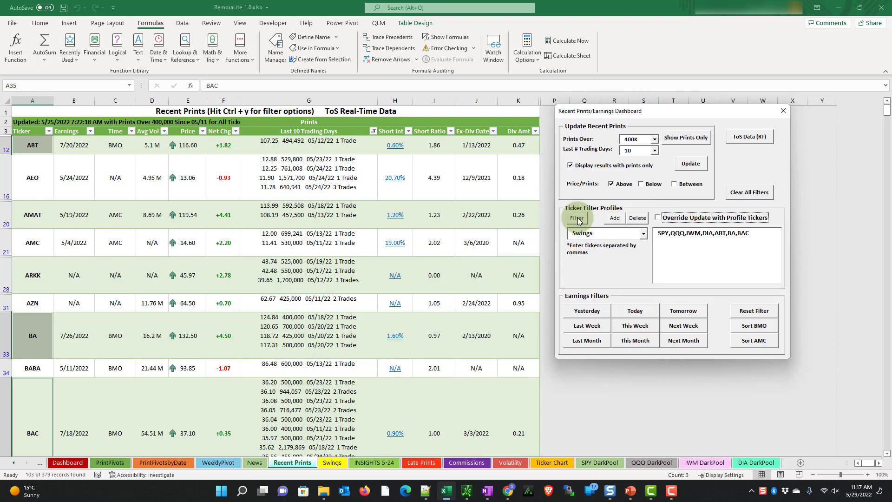
click(577, 219)
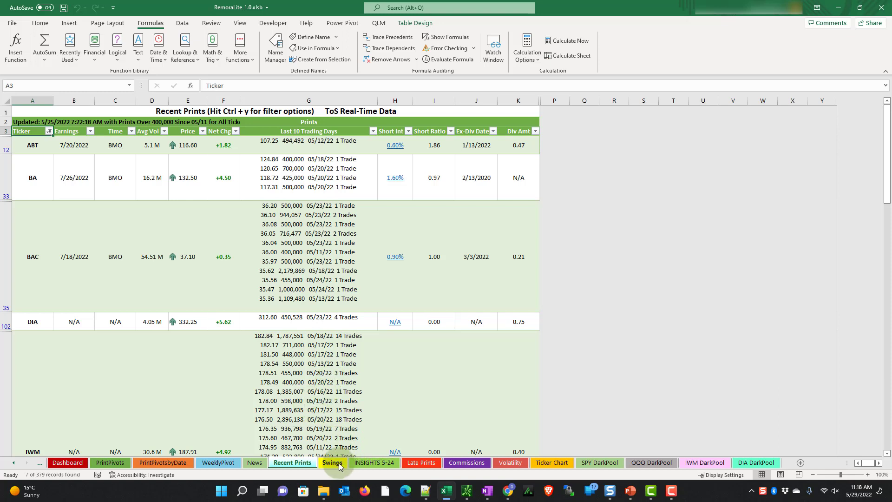
- Export the workbook's watchlists from the AutoUpdate sheet to a file named Swinging Watchlist in the RemoraLite folder
click(14, 464)
click(66, 463)
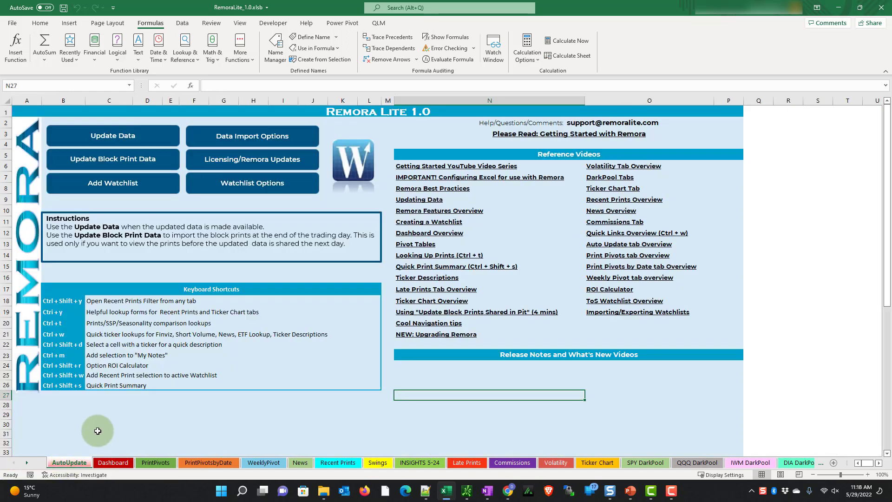
click(258, 187)
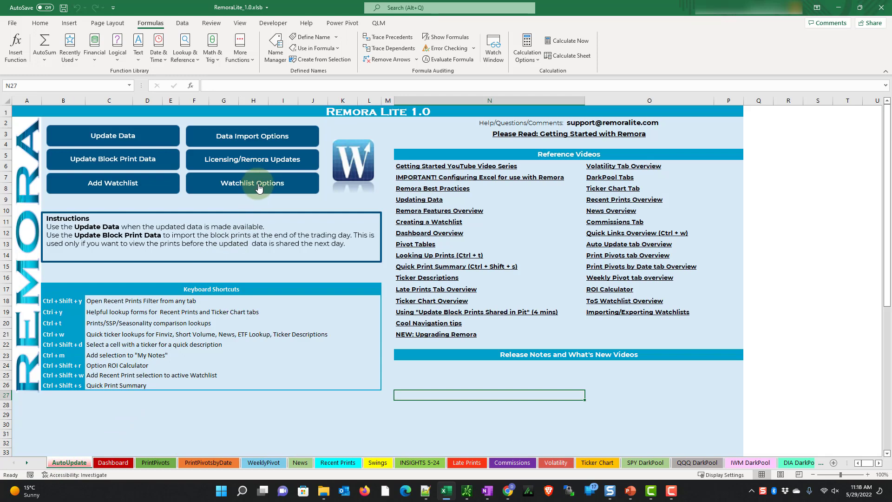
click(125, 121)
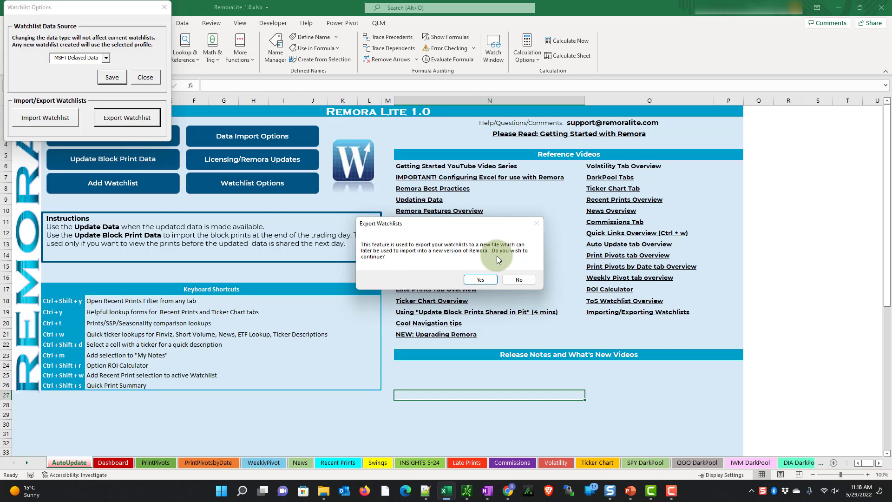
click(481, 279)
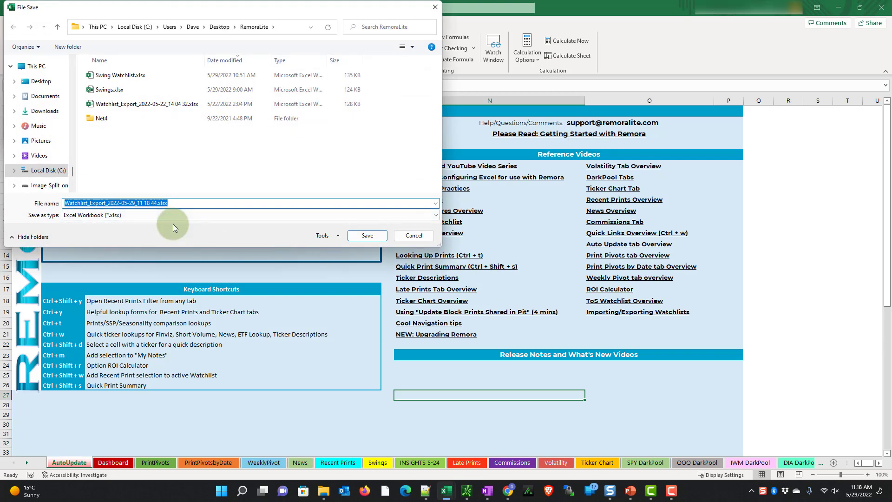
text(Swinging )
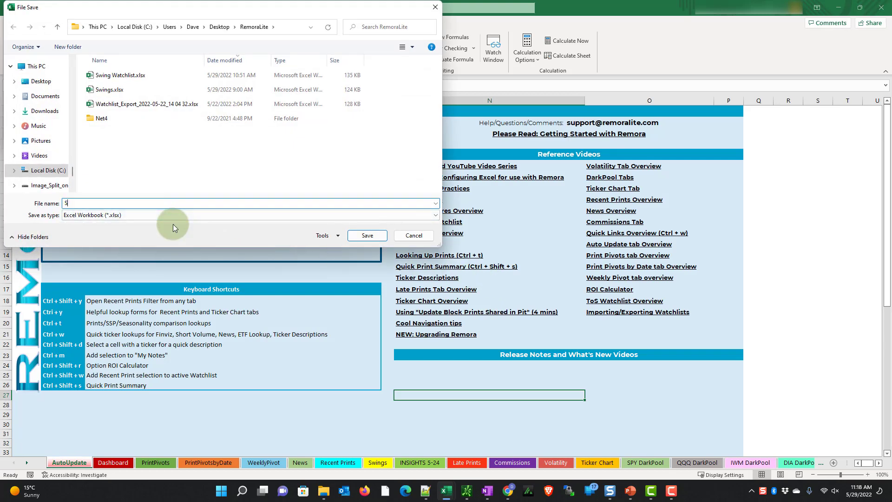
text(Watchlist)
key(Return)
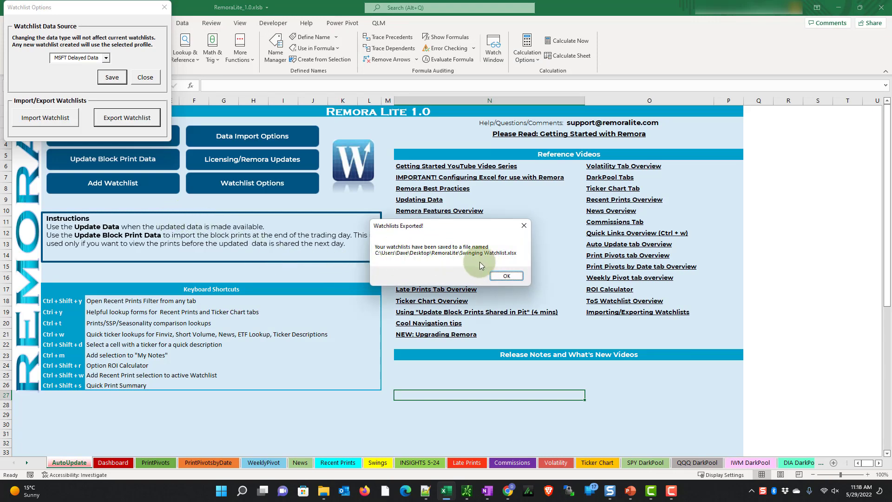
click(506, 277)
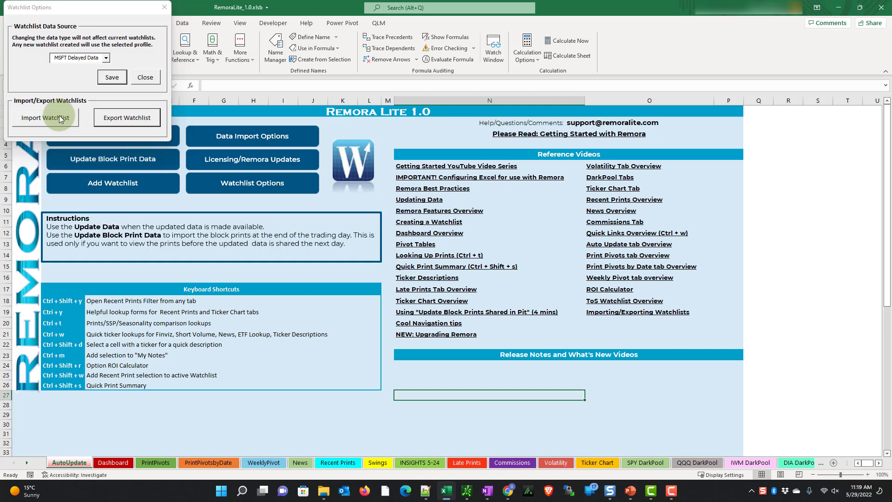
click(162, 12)
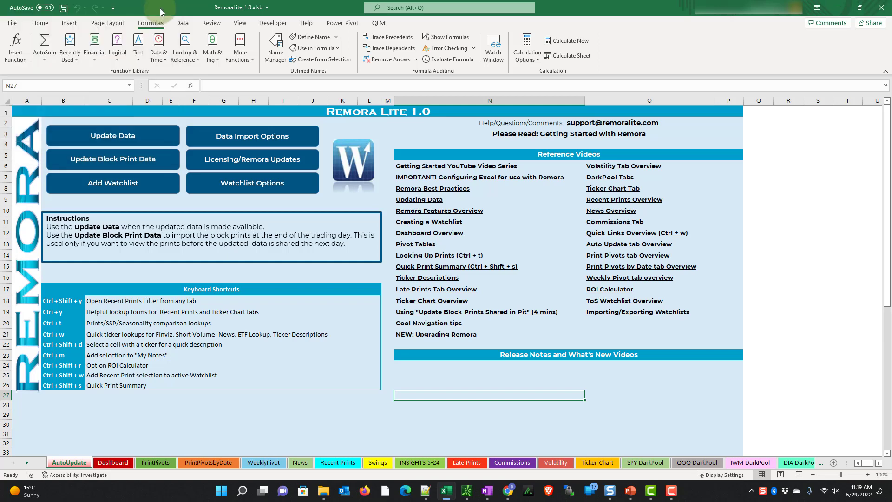